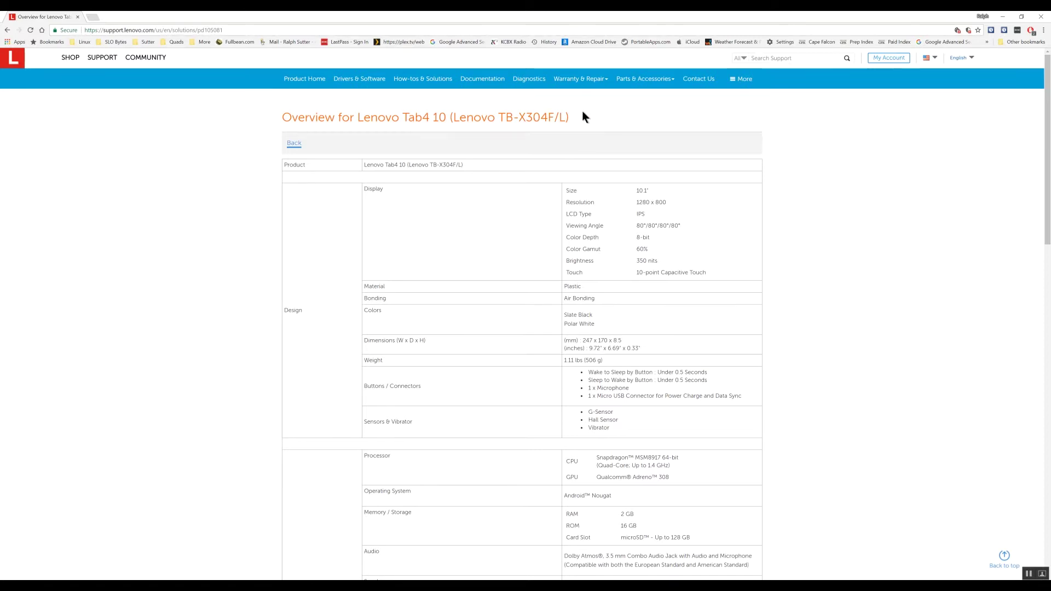
Save the Lenovo Tab4 10 page to the Desktop with type 'Webpage, HTML Only'
right_click(448, 247)
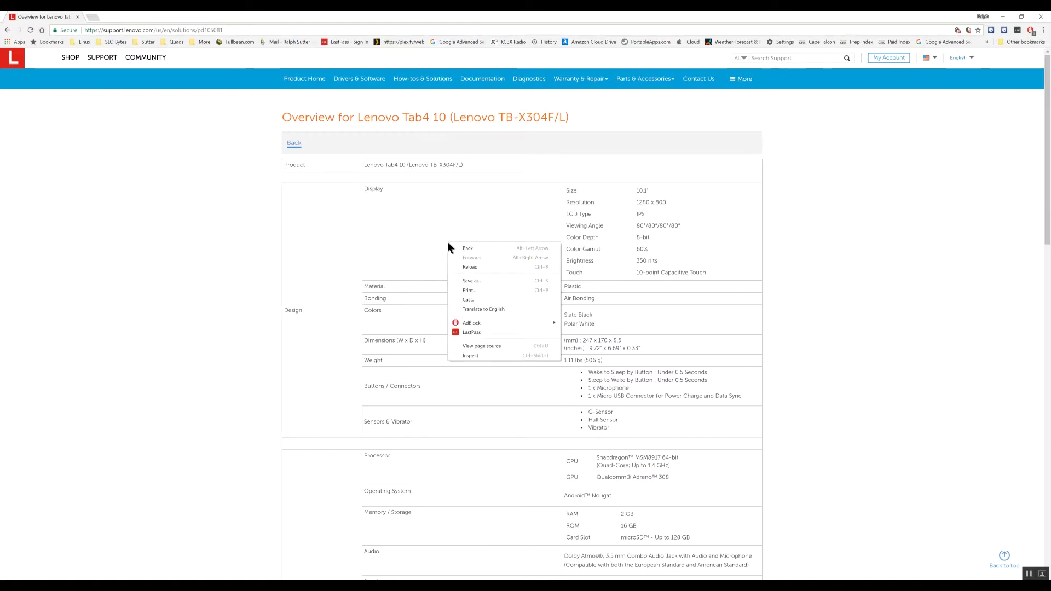
left_click(479, 280)
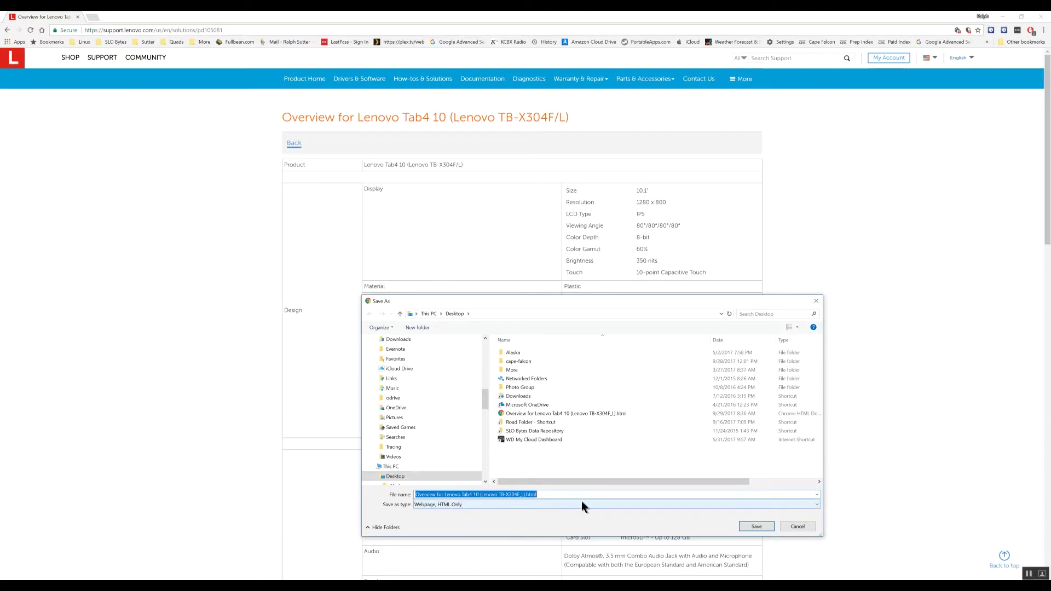
left_click(816, 504)
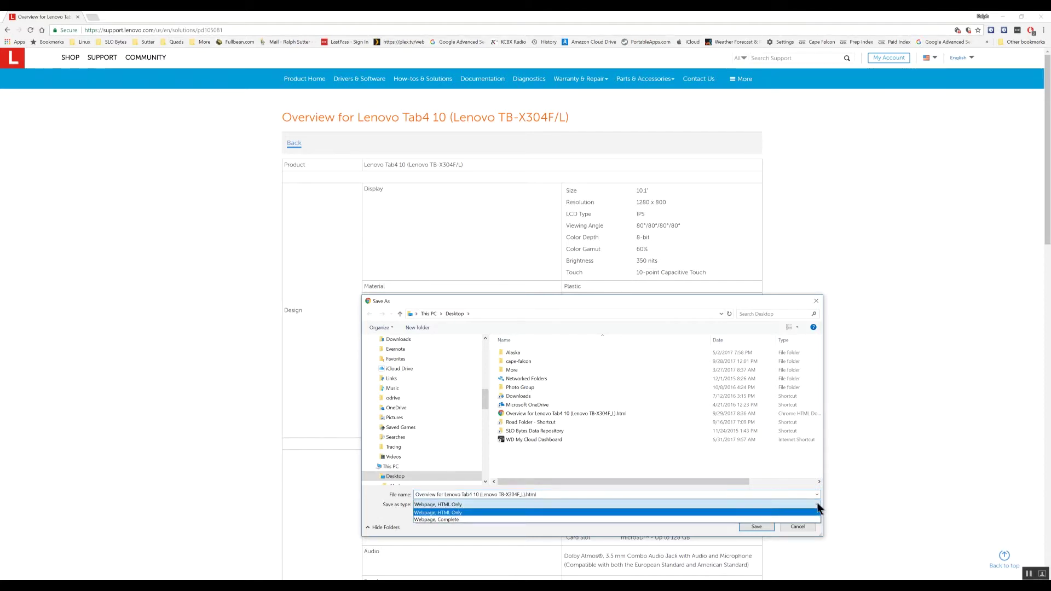
left_click(497, 512)
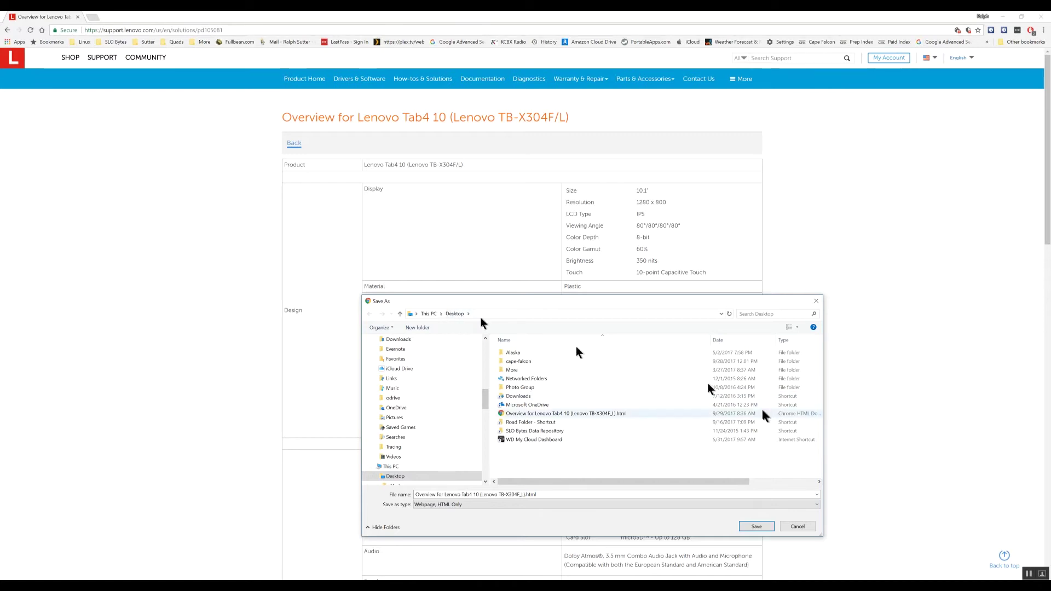
left_click(761, 527)
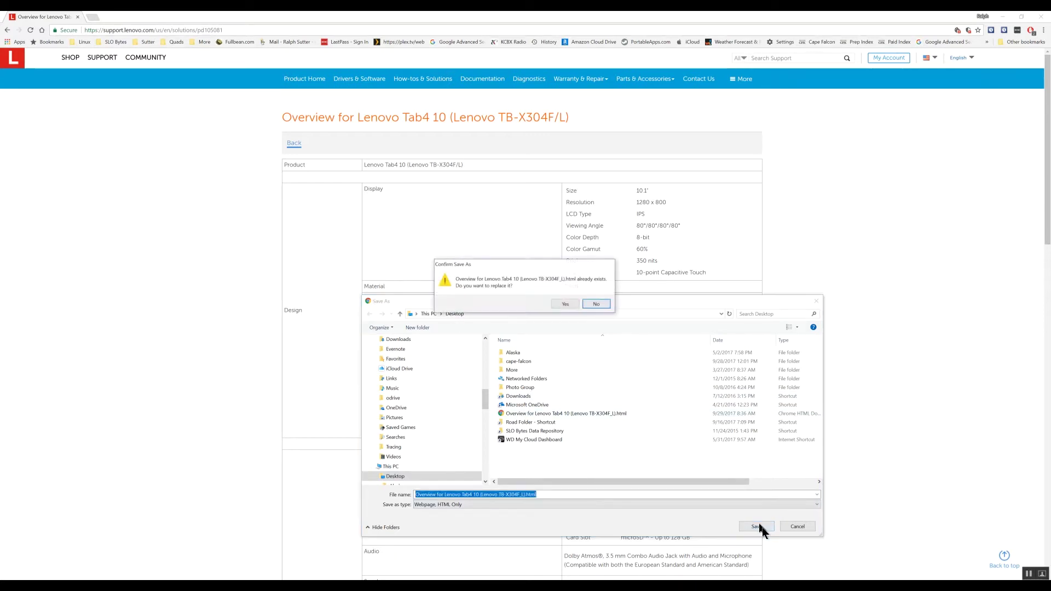
Replace the existing Desktop HTML file and scroll through the unstyled saved copy in a new tab
left_click(565, 304)
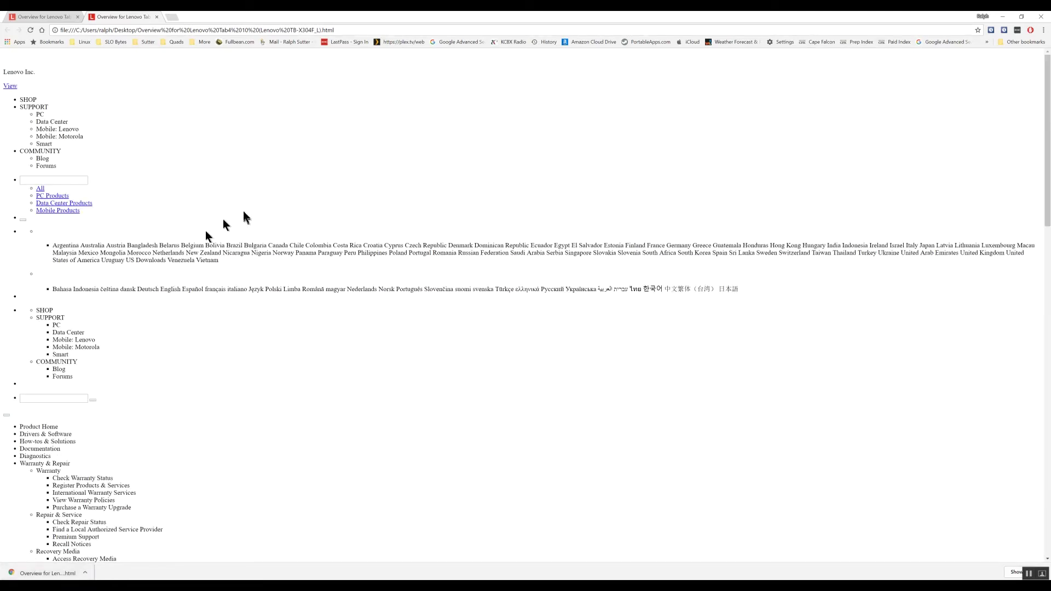
scroll(318, 180, "down", 8)
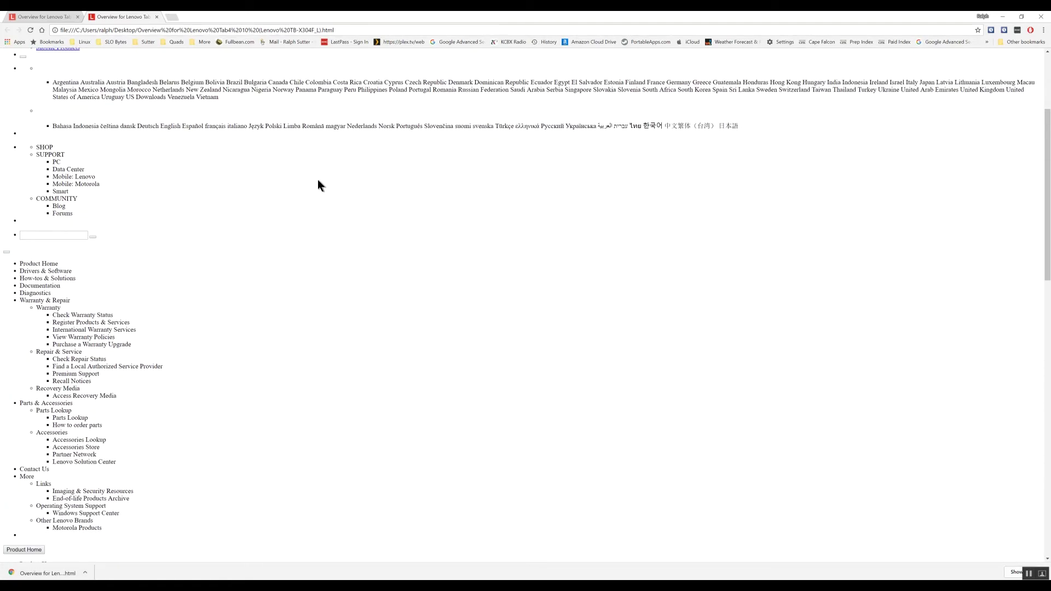
scroll(318, 180, "down", 9)
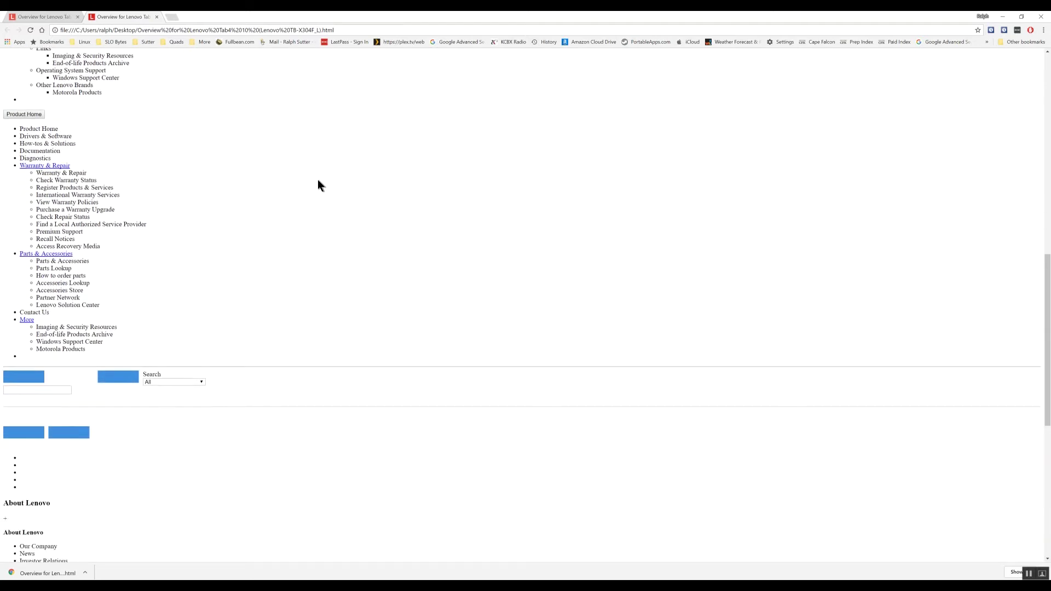
scroll(318, 185, "down", 2)
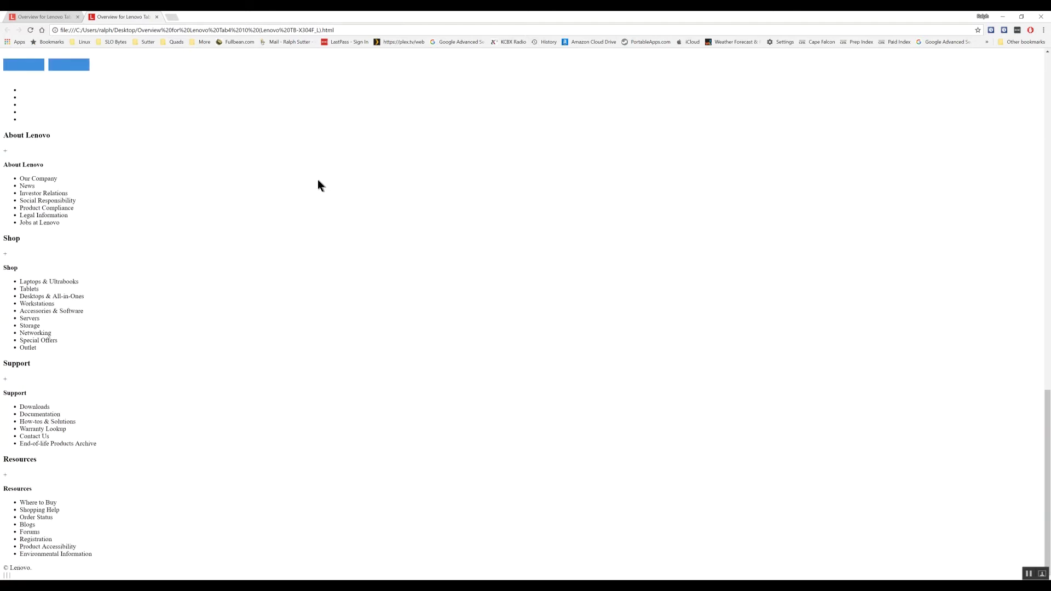
scroll(318, 180, "up", 18)
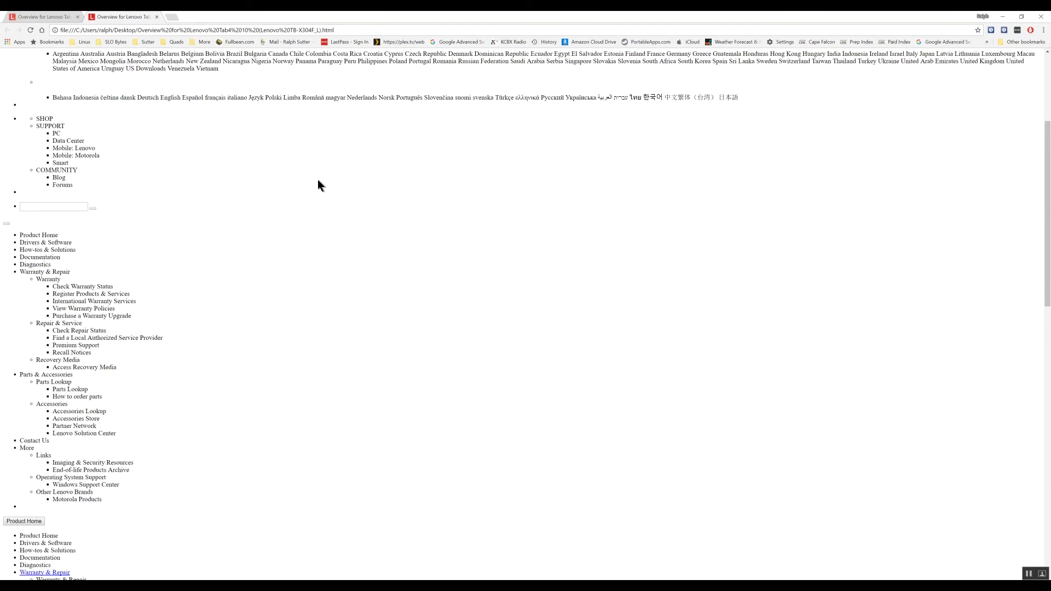
scroll(318, 181, "up", 4)
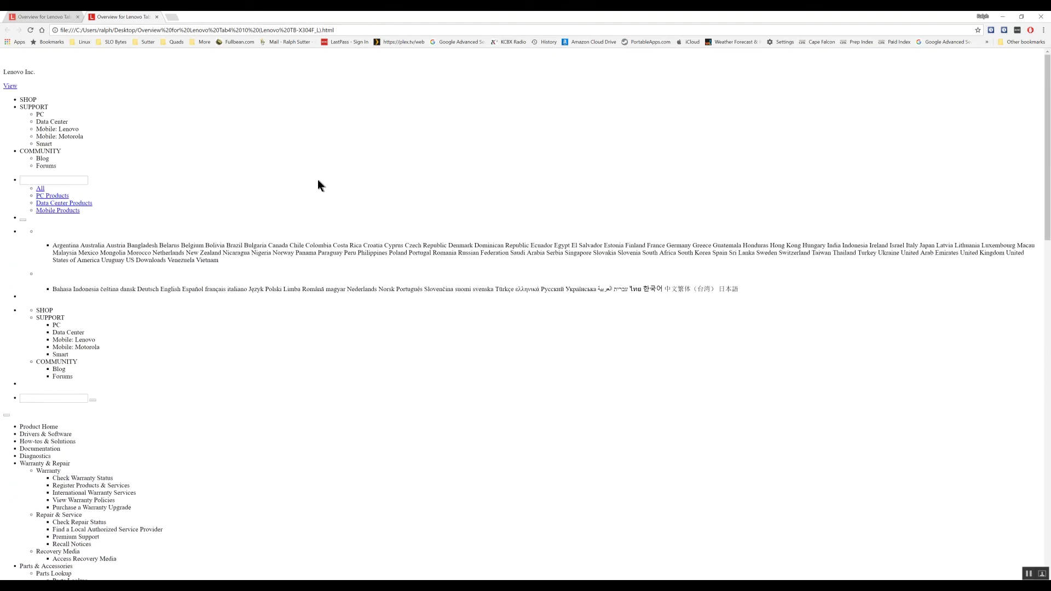
Close the local-copy tab and re-save the page to the Desktop as 'Webpage, Complete', replacing the old file
left_click(157, 17)
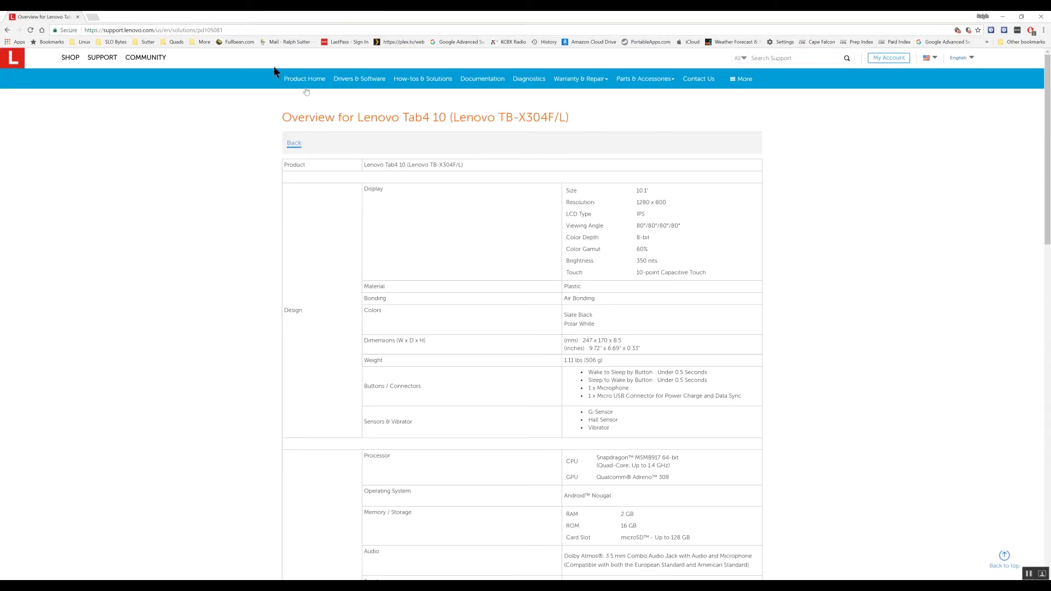
right_click(427, 239)
left_click(450, 279)
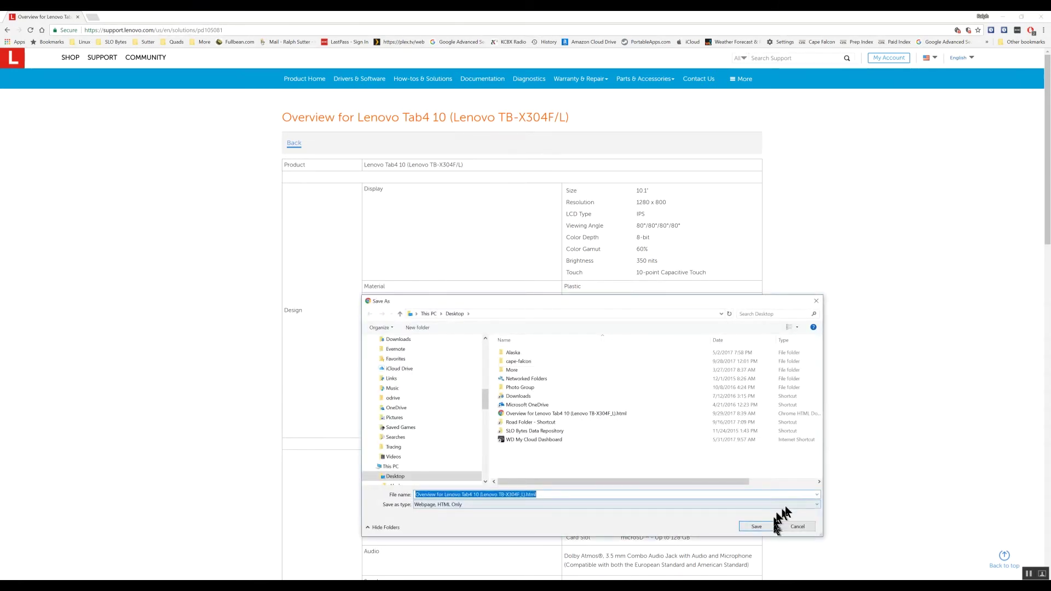
left_click(815, 503)
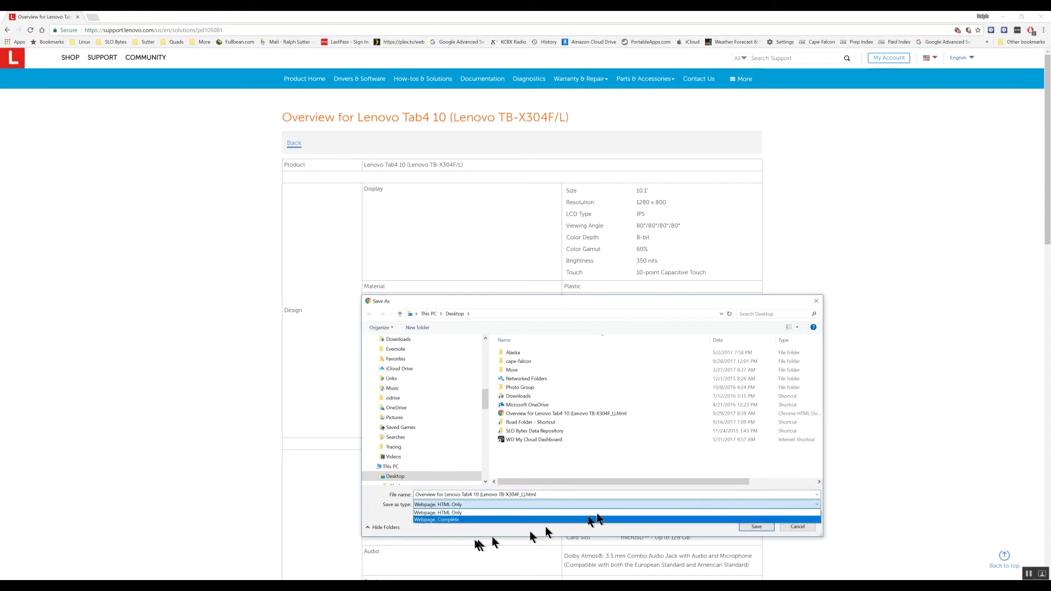
left_click(468, 519)
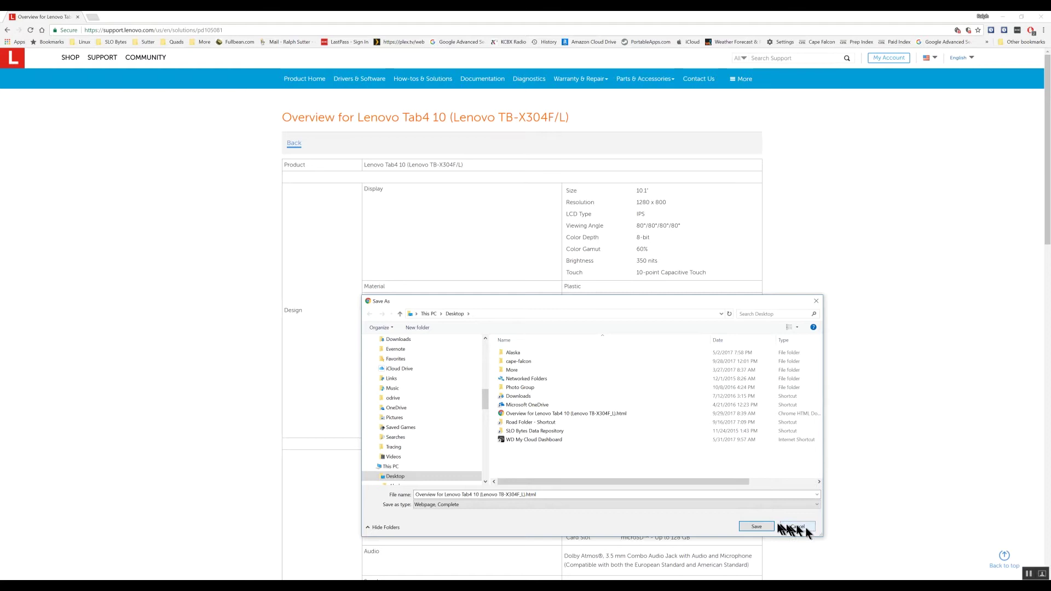
left_click(755, 526)
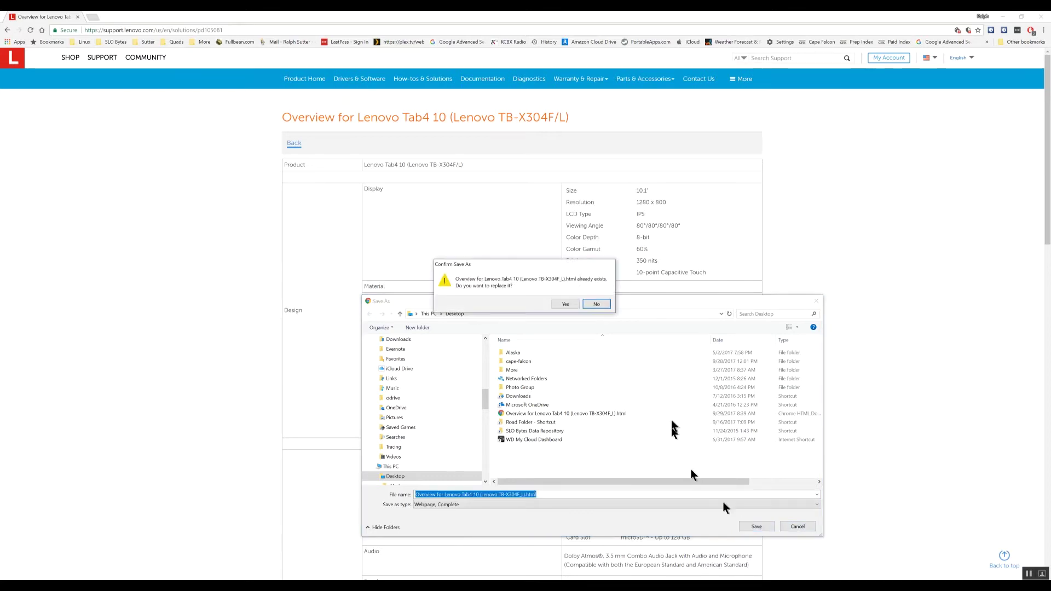
left_click(568, 305)
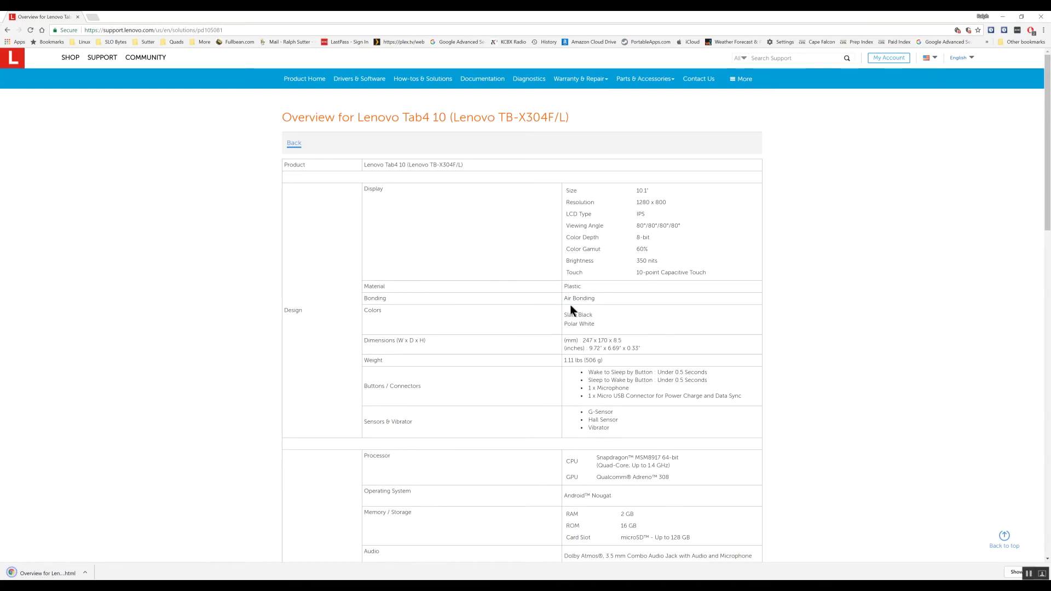
On the desktop, move the '_files' folder and the saved HTML file side by side mid-screen
key("super+d")
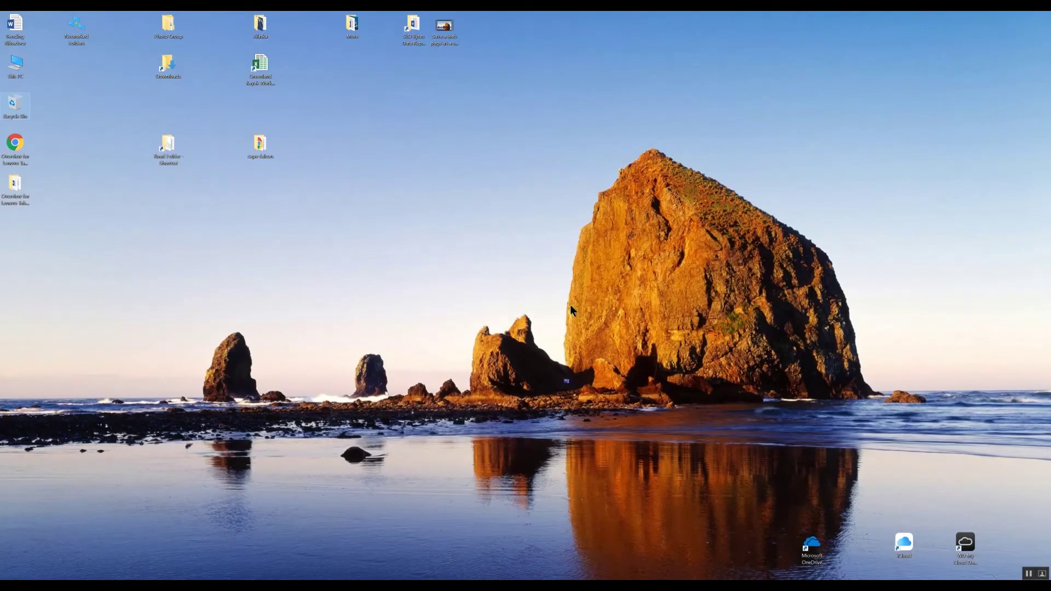
left_click(14, 186)
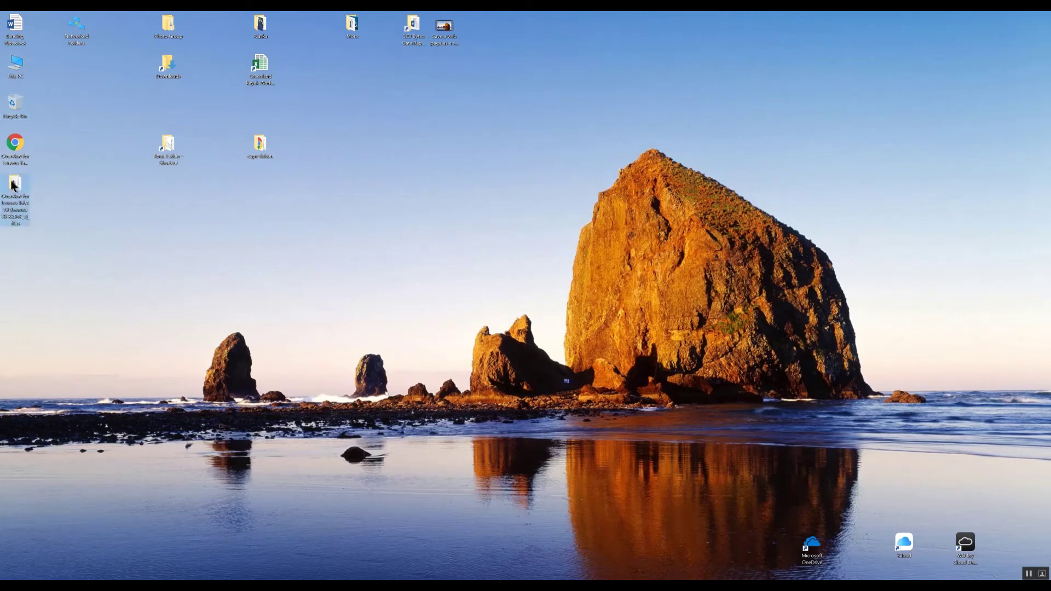
left_click_drag(12, 186, 204, 212)
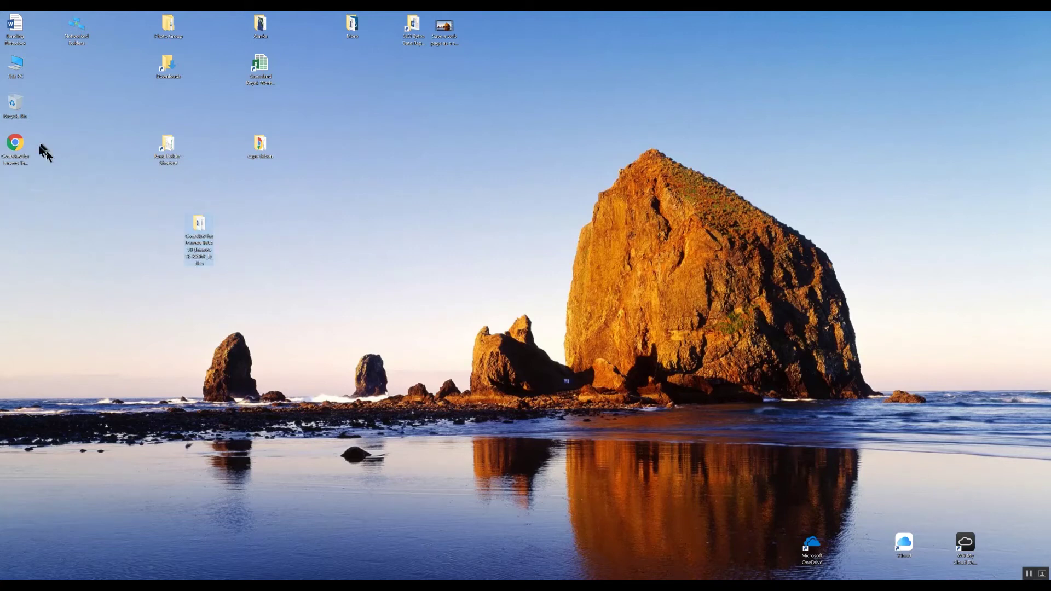
left_click_drag(20, 145, 295, 228)
Open the saved HTML page to confirm it displays fully styled, then minimize Chrome
double_click(293, 228)
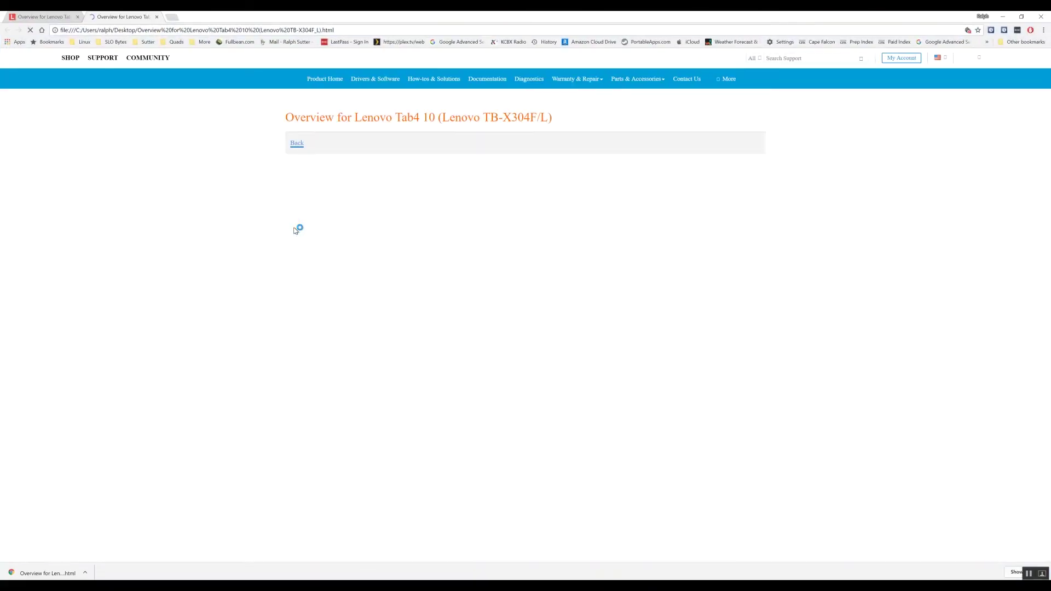
scroll(792, 331, "down", 4)
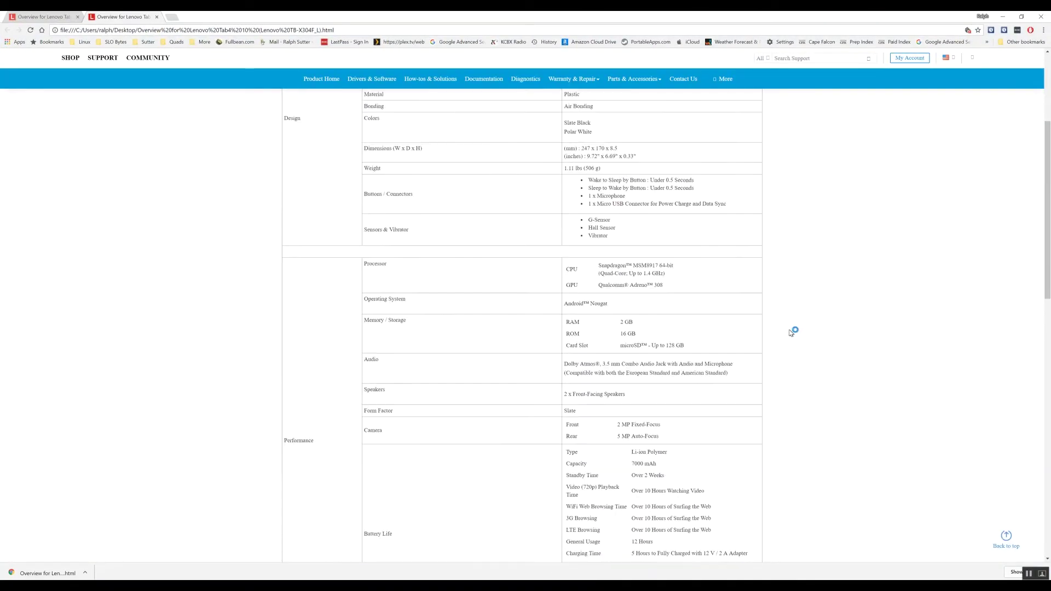
scroll(792, 331, "up", 4)
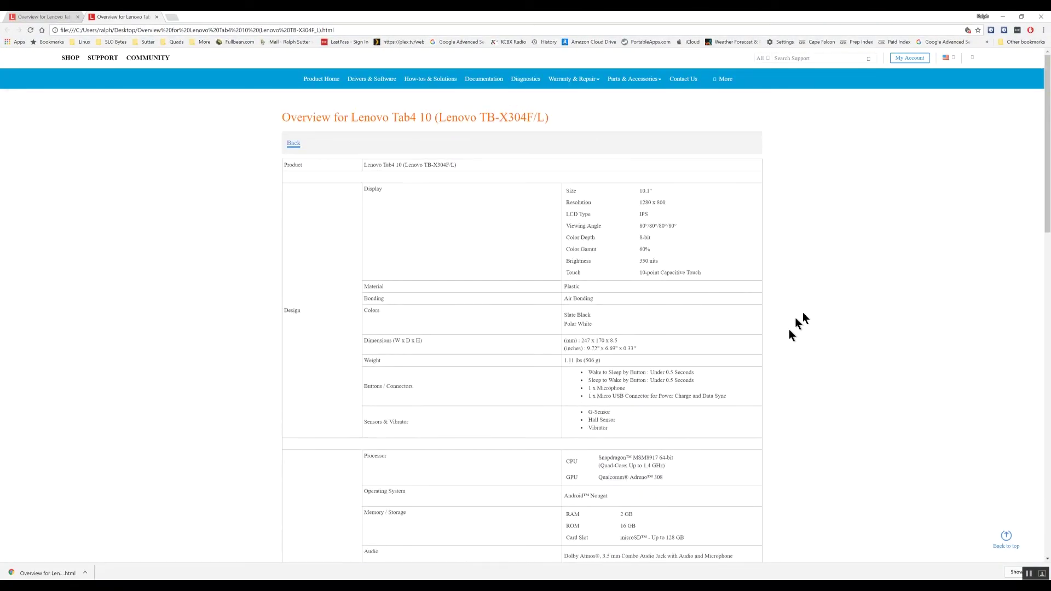
left_click(999, 16)
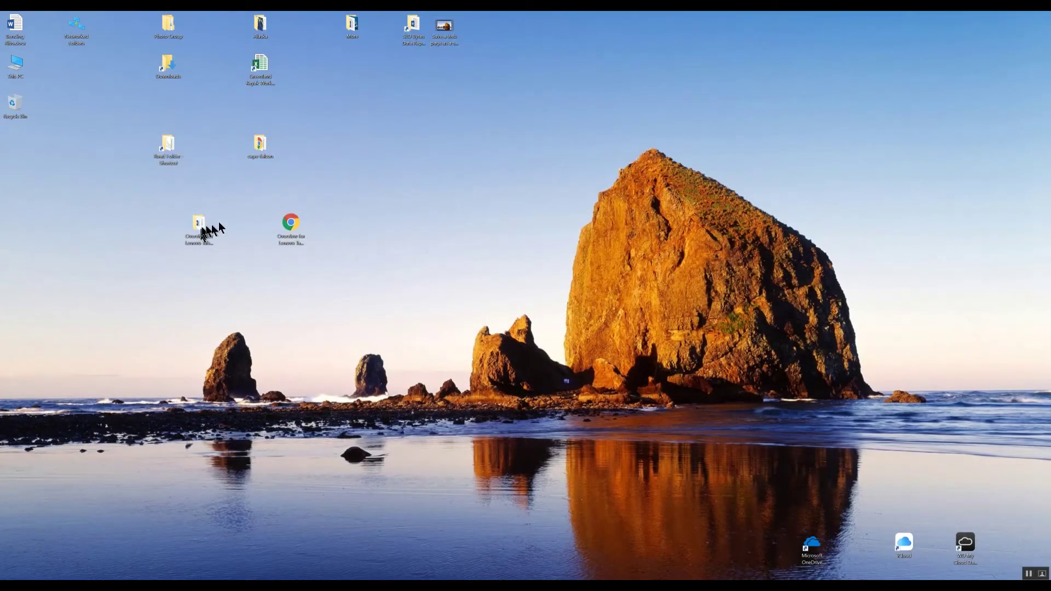
Look inside the Lenovo page's '_files' folder, then close its window
left_click(196, 230)
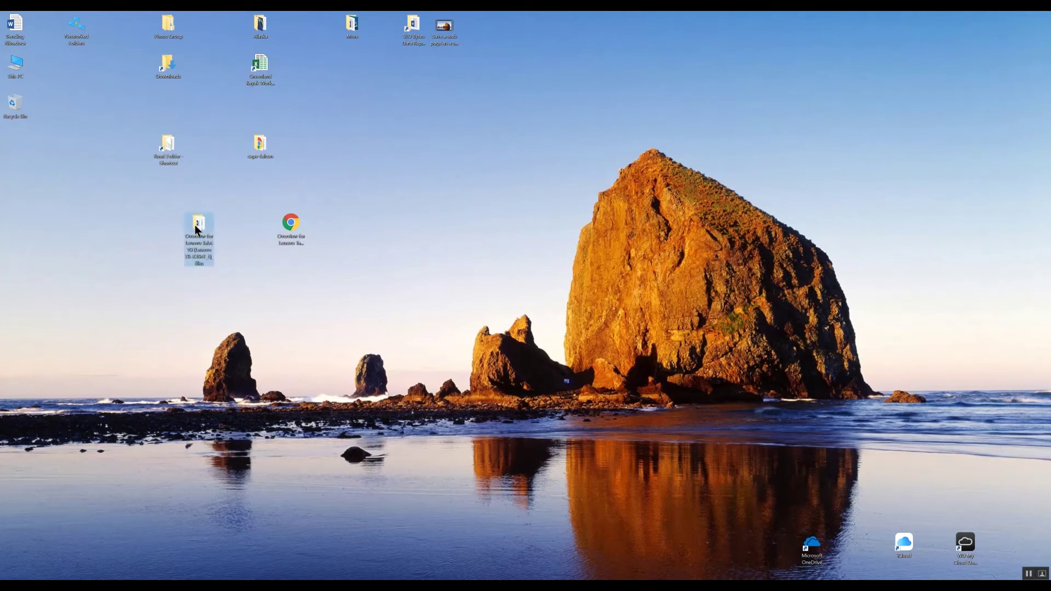
double_click(195, 229)
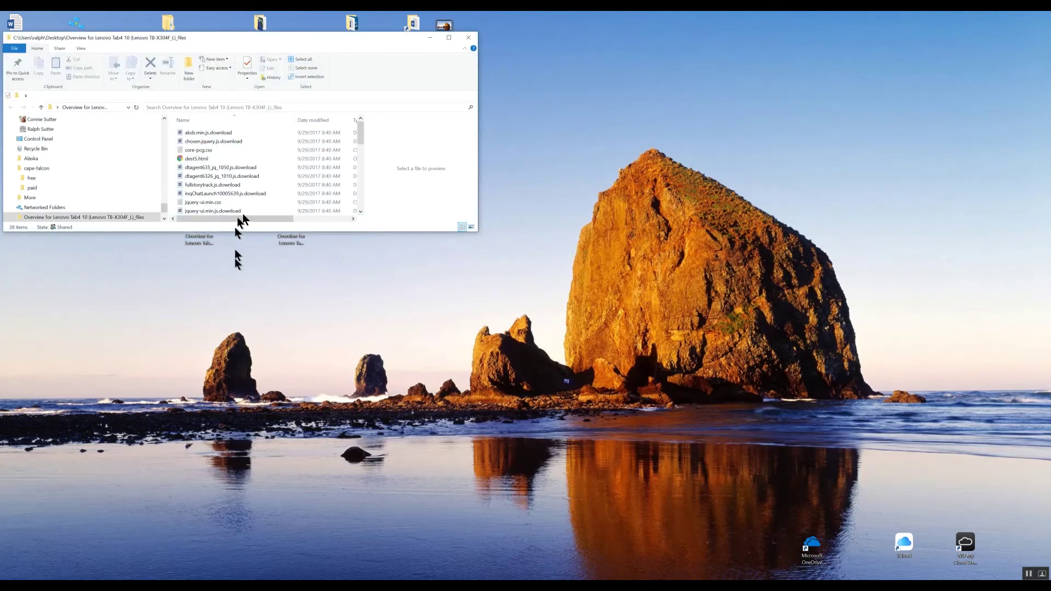
left_click(469, 42)
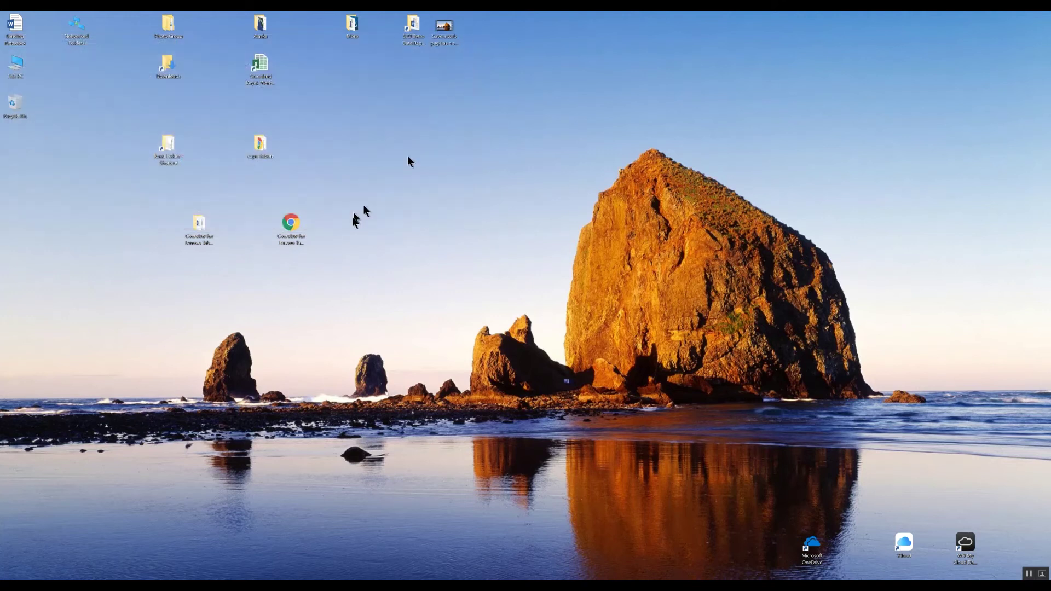
Delete the Lenovo '_files' folder from the desktop
right_click(198, 233)
right_click(193, 232)
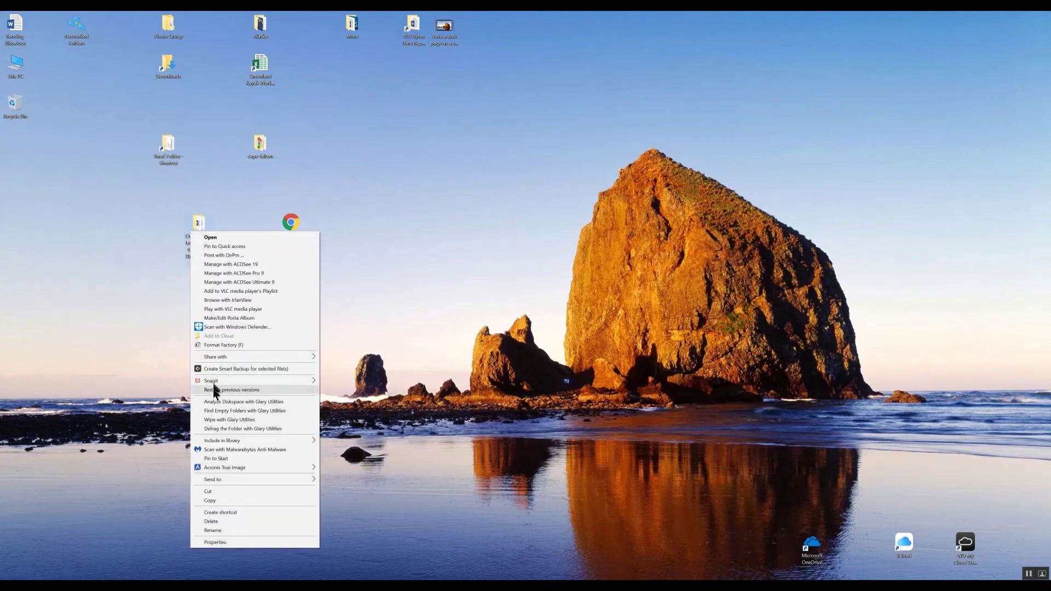
left_click(214, 520)
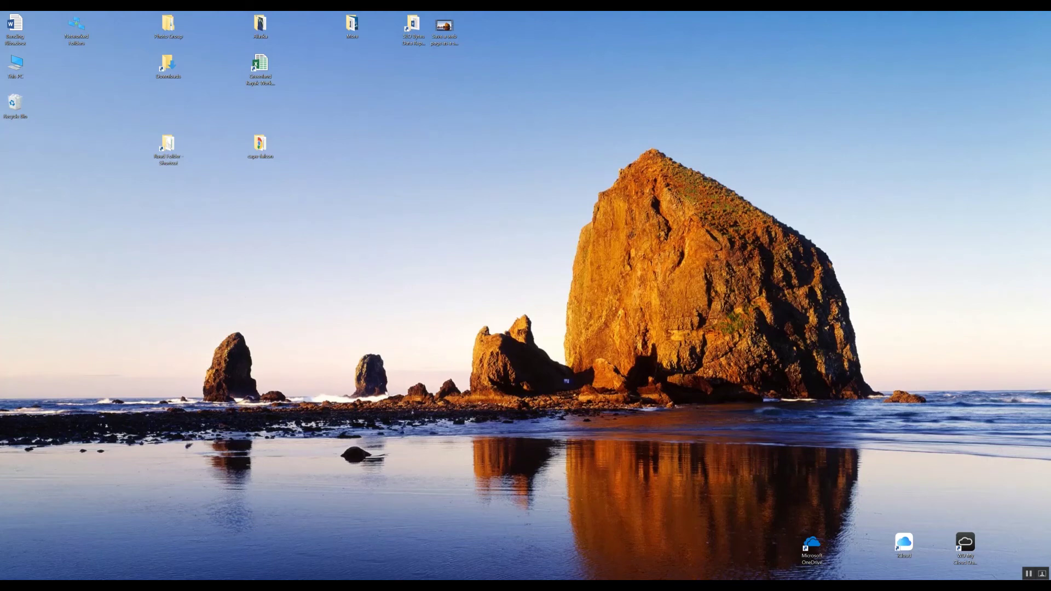
Print the Lenovo overview page from Chrome with the destination set to 'Save as PDF'
left_click(255, 584)
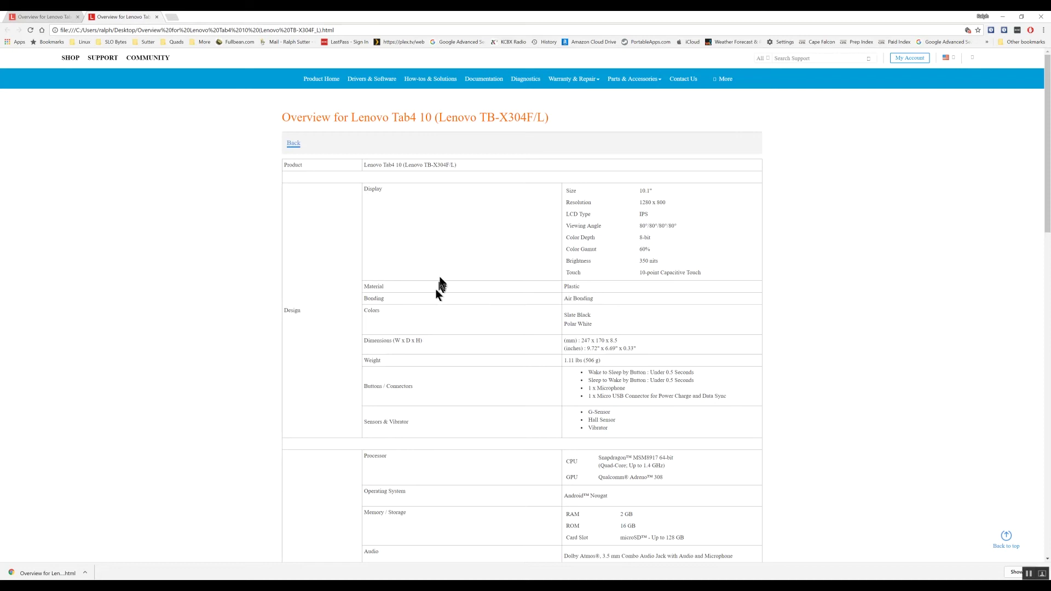
right_click(445, 258)
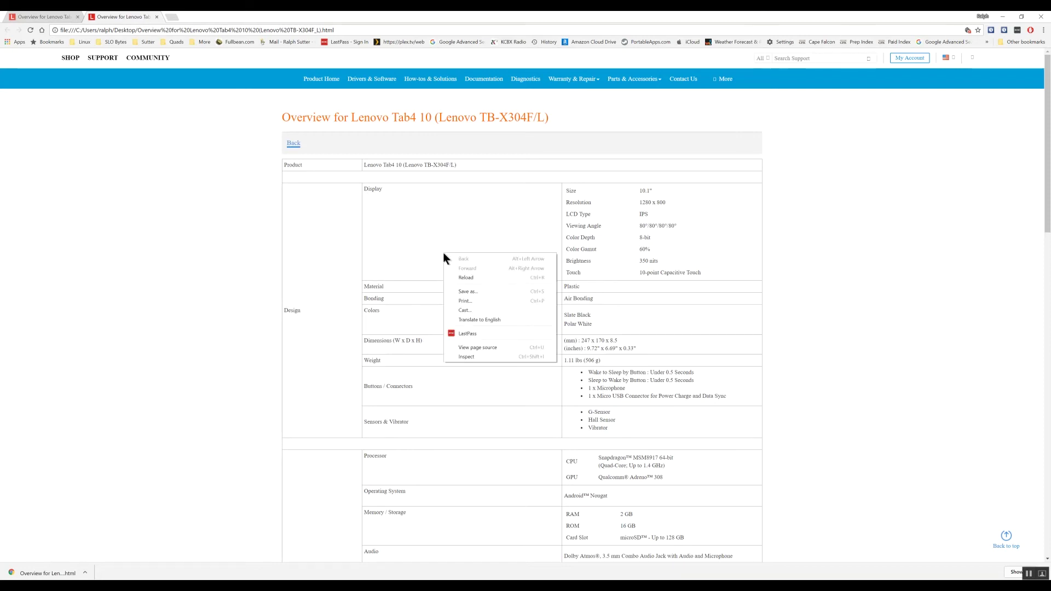
left_click(468, 303)
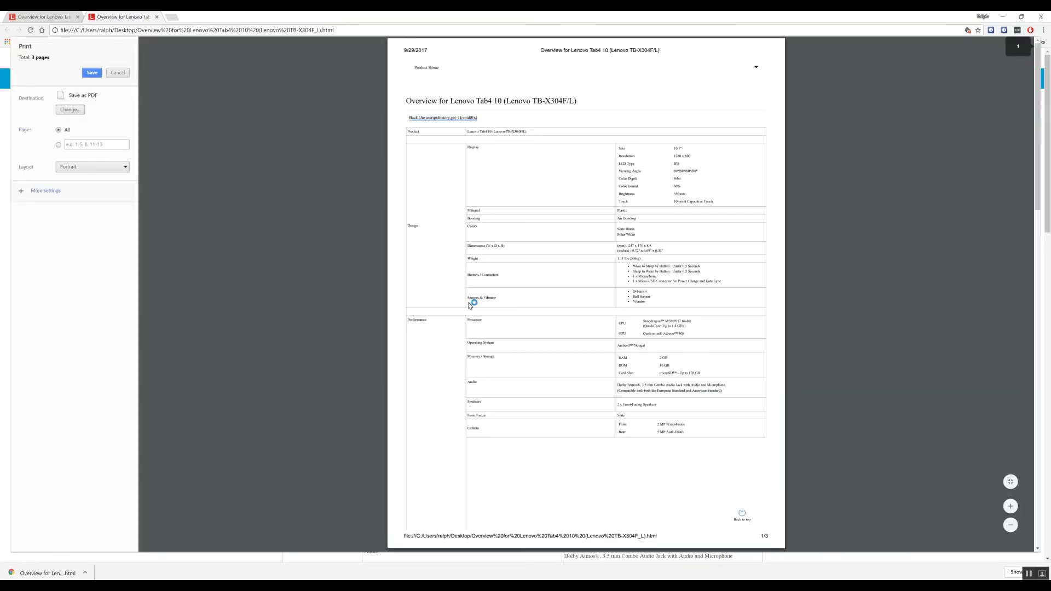
left_click(69, 110)
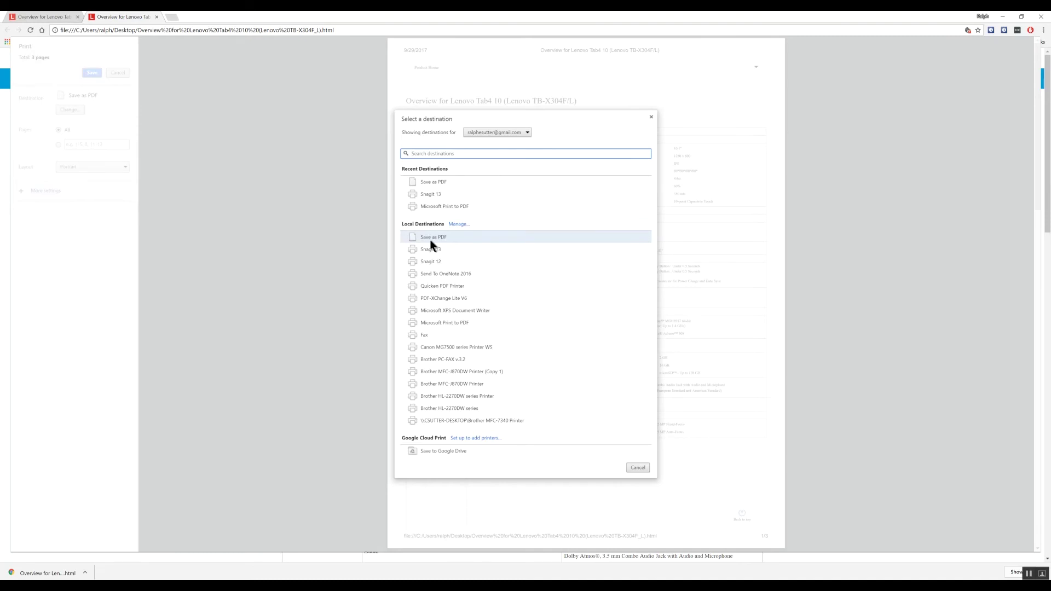
left_click(430, 242)
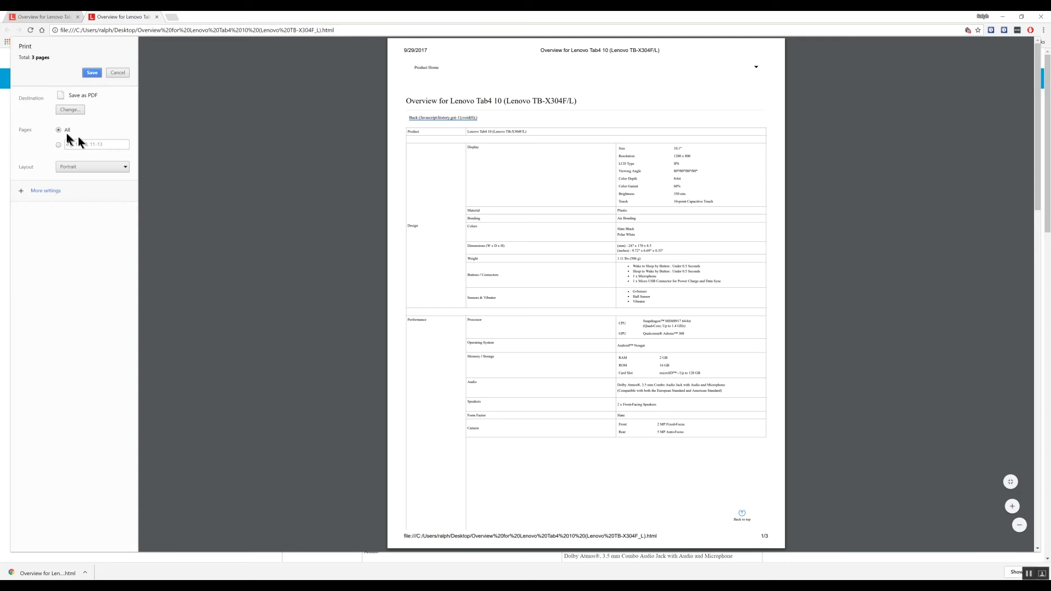
left_click(91, 74)
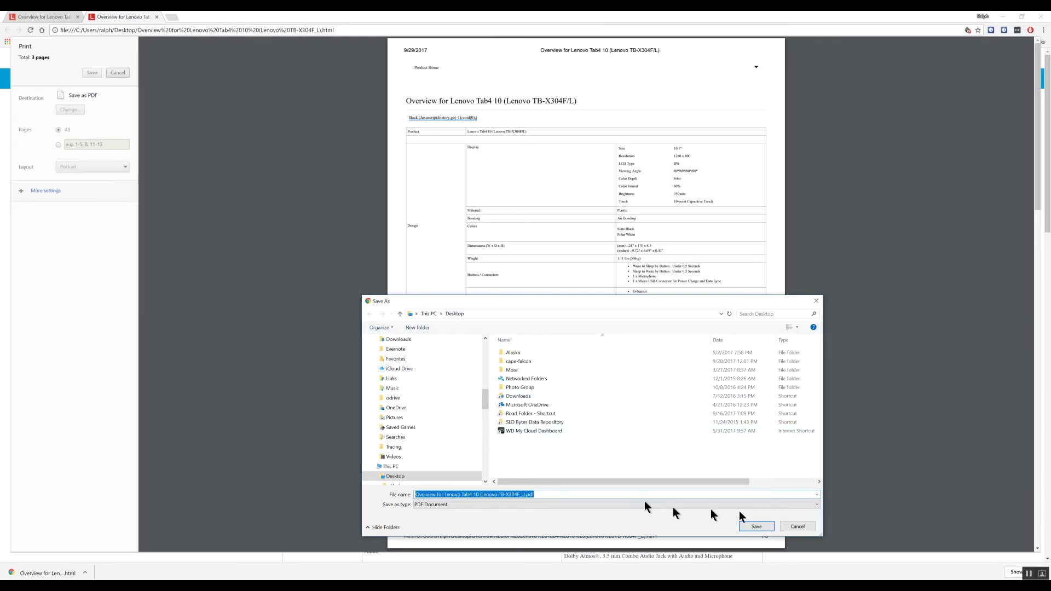
Save the Lenovo PDF to the Desktop and open it from the desktop icon
left_click(758, 526)
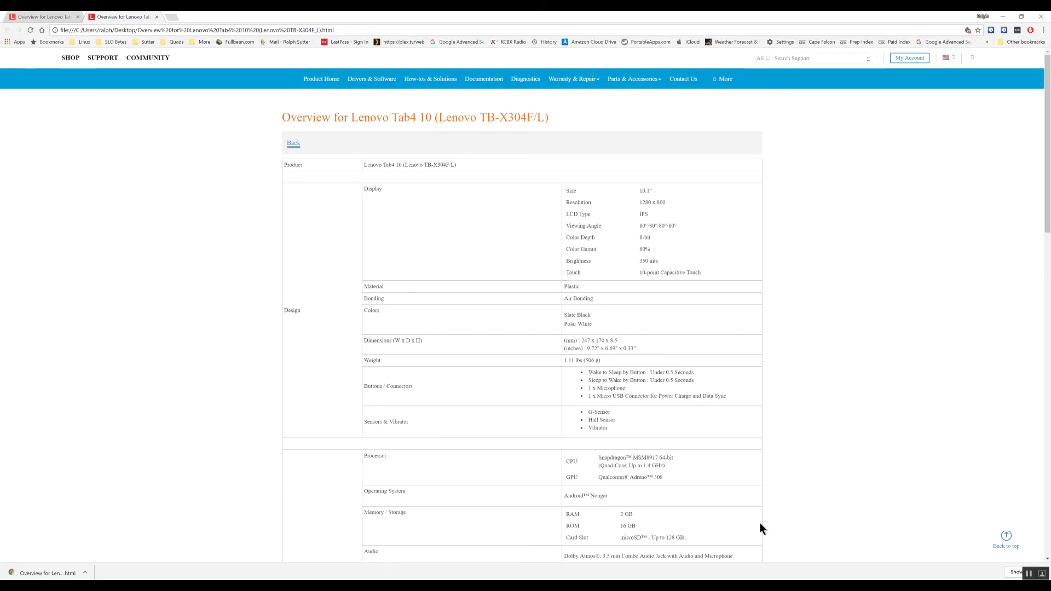
key("super+d")
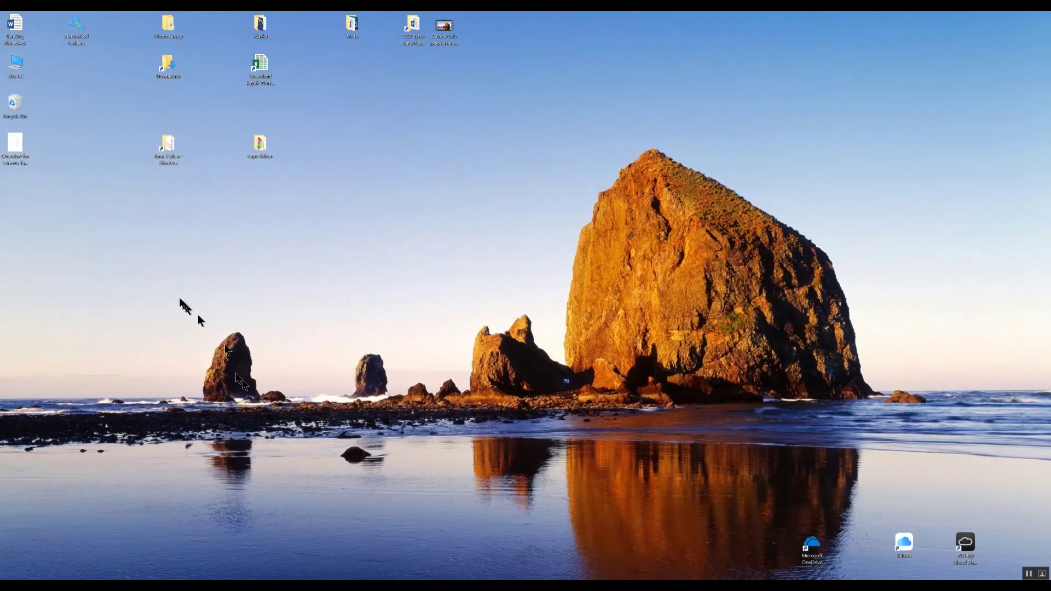
double_click(14, 141)
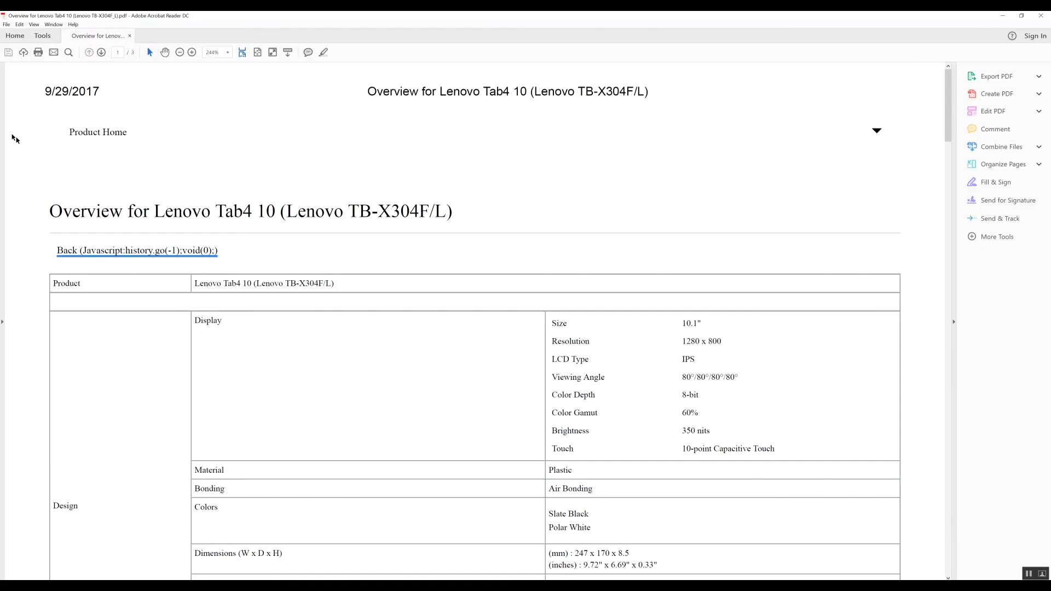
Scroll through all three PDF pages and back to the top, then close Acrobat Reader
scroll(444, 391, "down", 6)
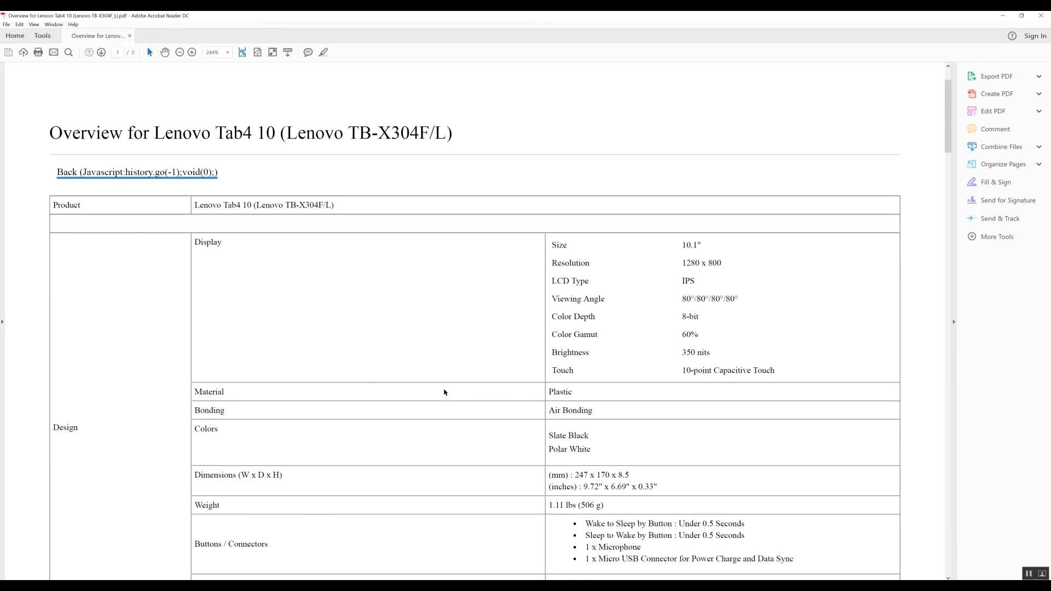
scroll(444, 392, "down", 6)
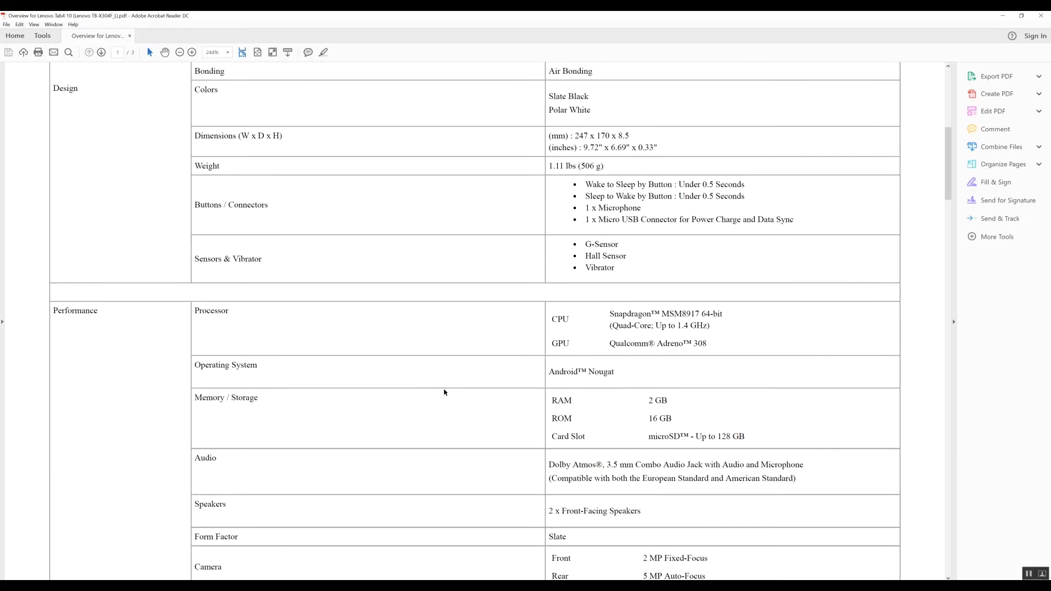
scroll(444, 392, "down", 6)
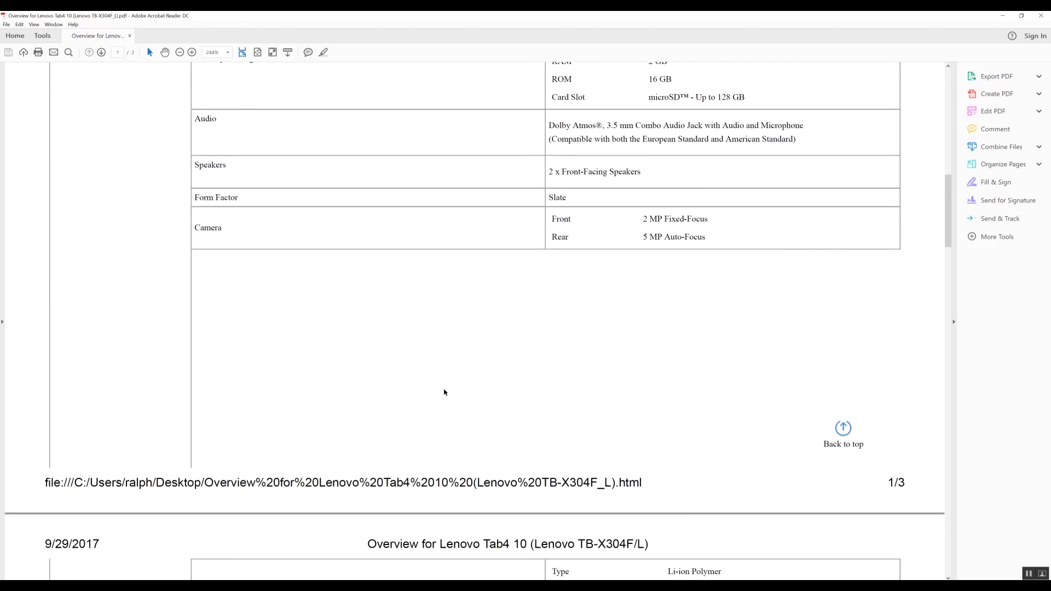
scroll(443, 390, "down", 2)
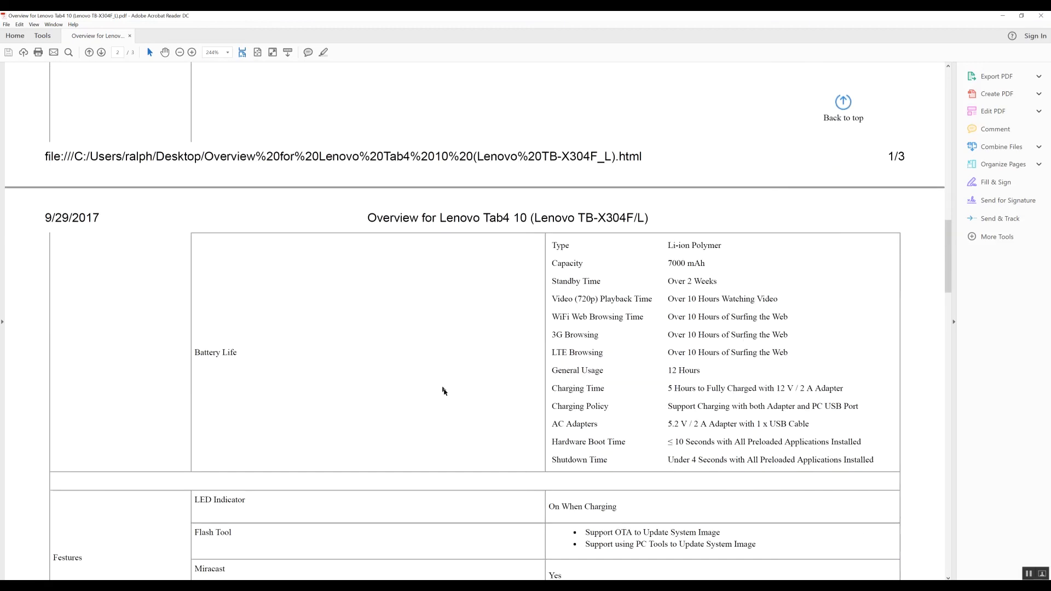
scroll(444, 390, "up", 3)
scroll(443, 390, "up", 7)
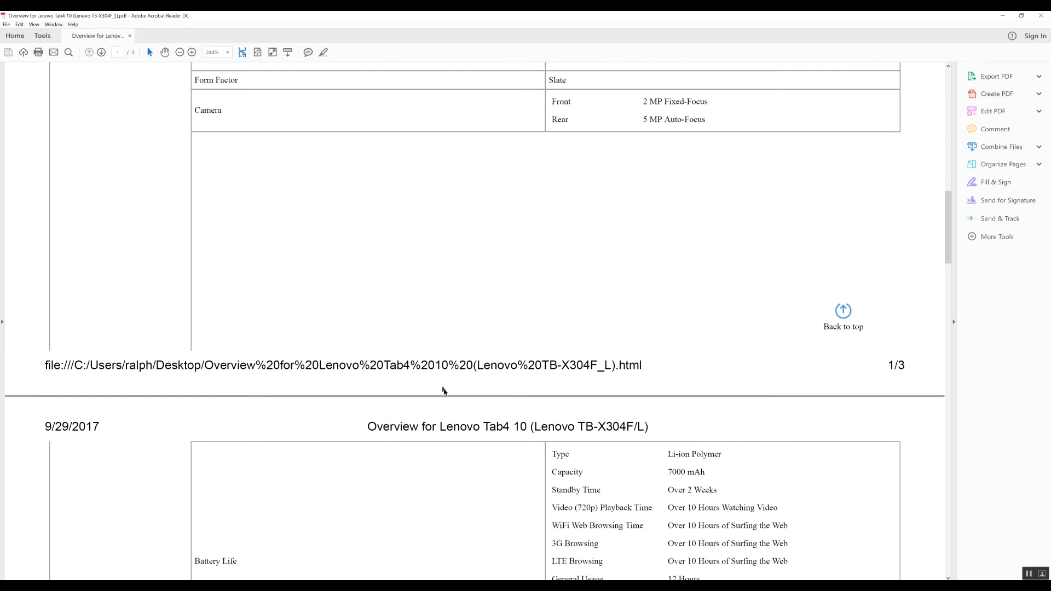
scroll(443, 390, "up", 5)
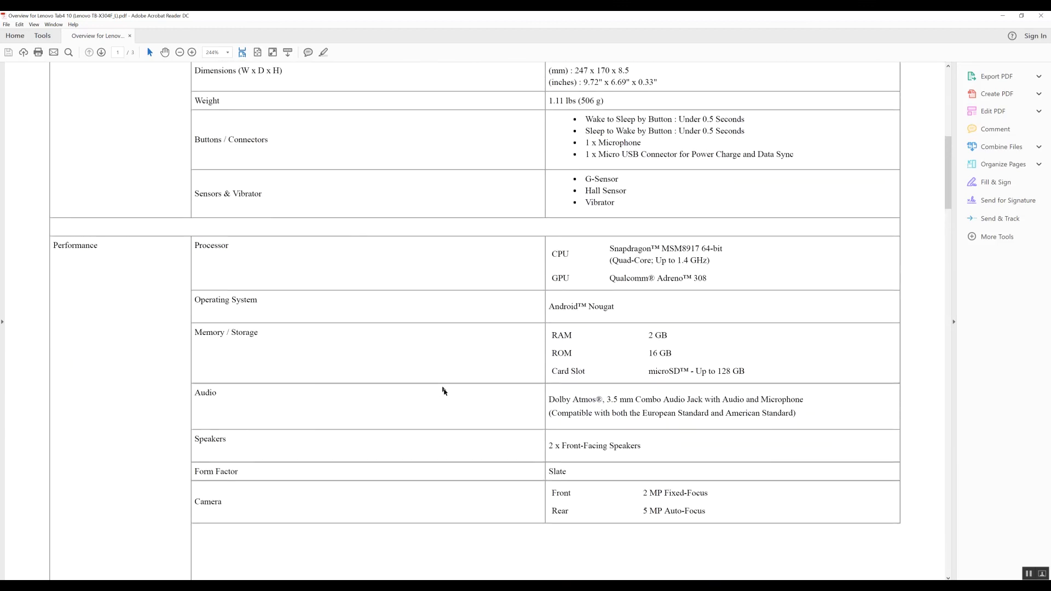
scroll(443, 391, "up", 2)
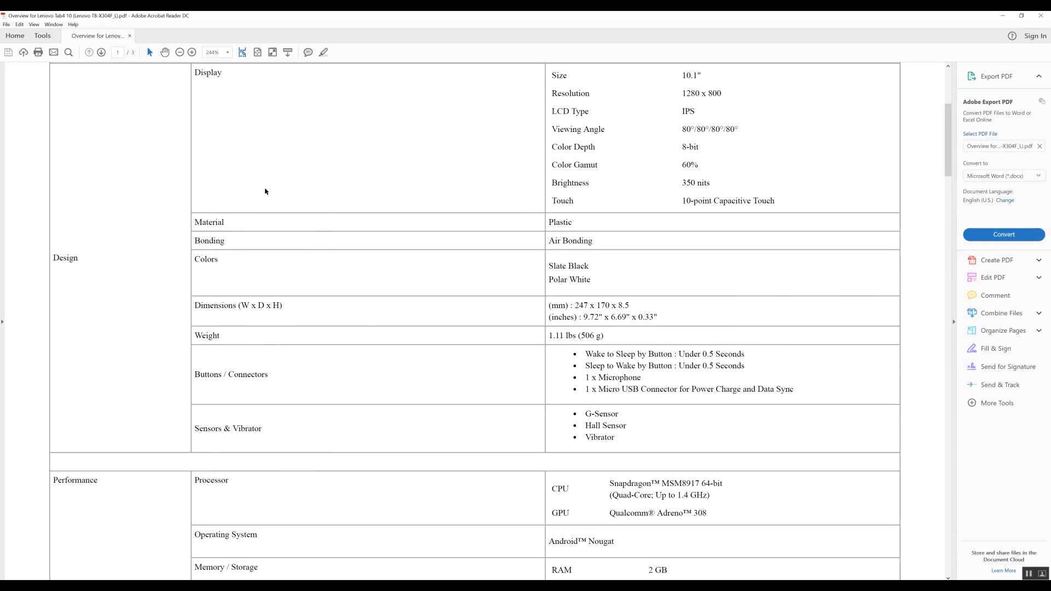
scroll(365, 177, "up", 2)
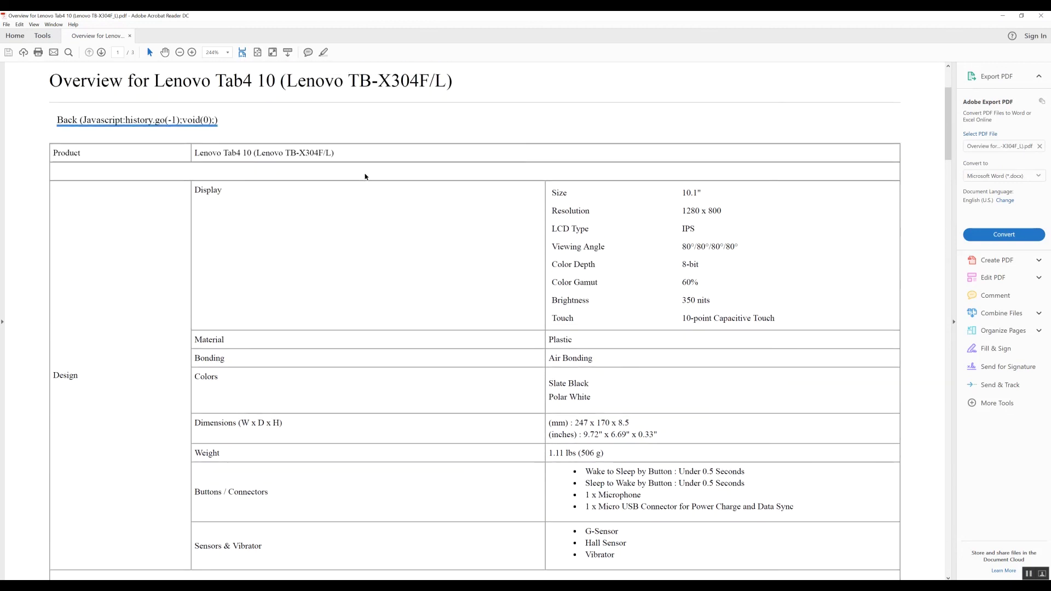
scroll(366, 257, "up", 2)
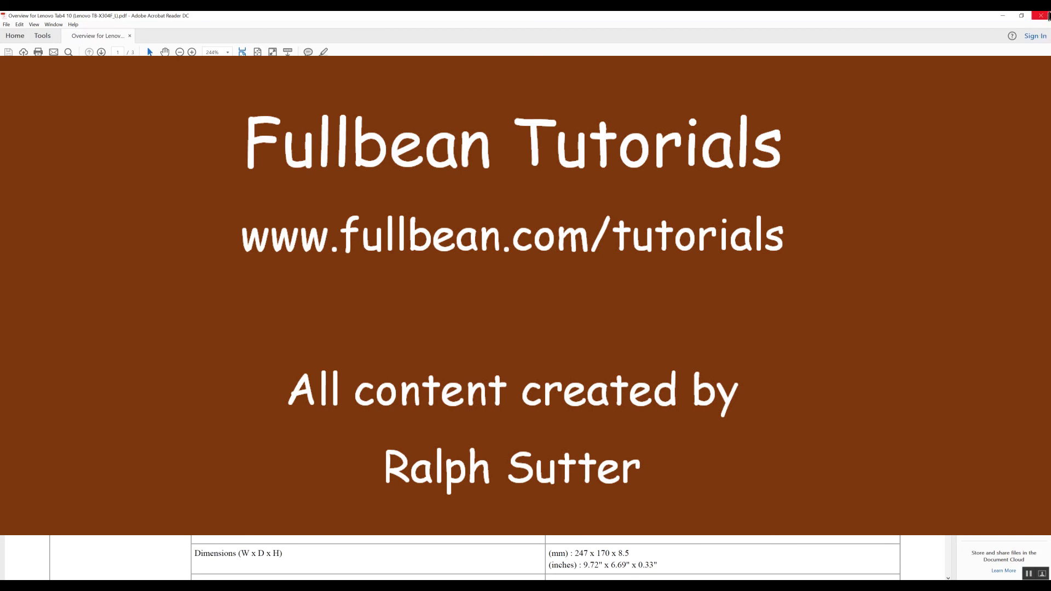
left_click(1039, 16)
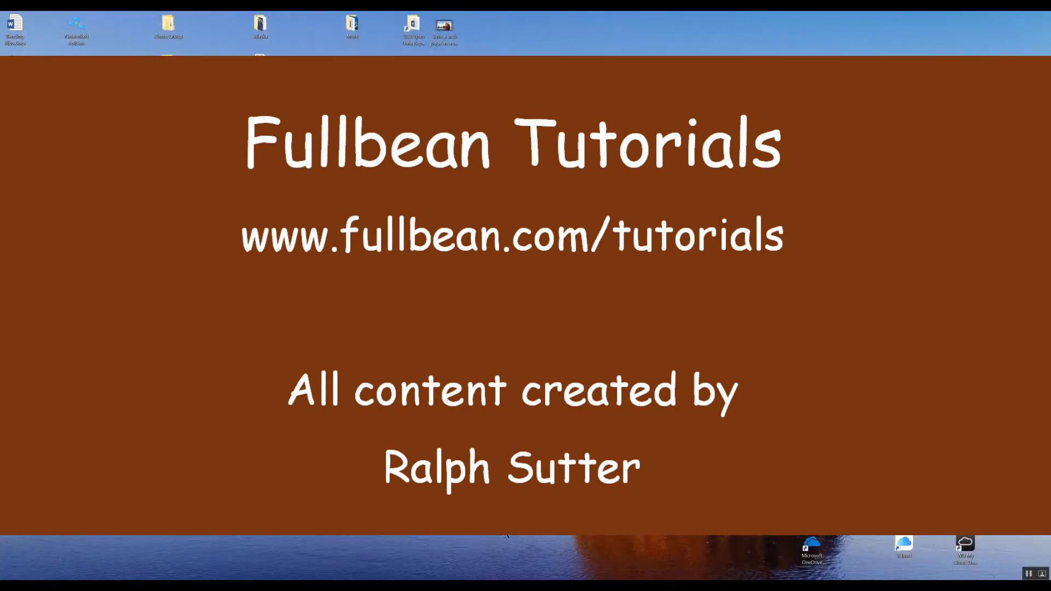